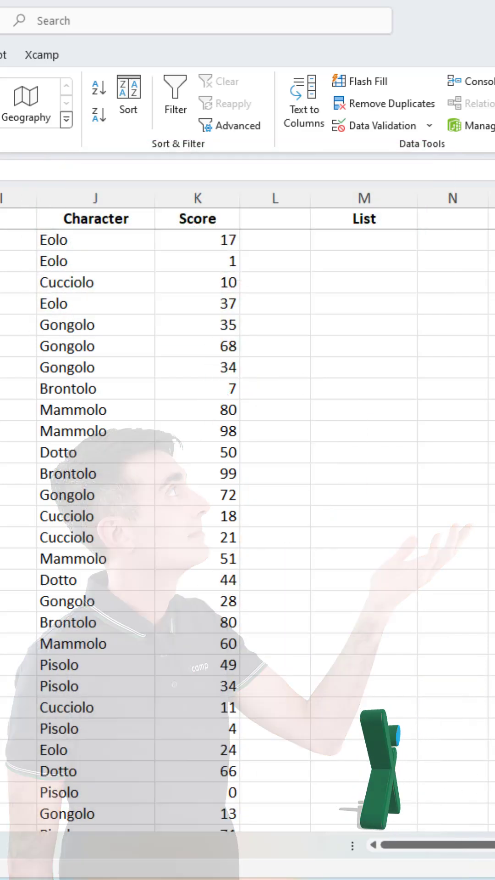
scroll(248, 530, "down", 6)
scroll(247, 530, "down", 4)
scroll(248, 530, "down", 3)
scroll(248, 529, "down", 1)
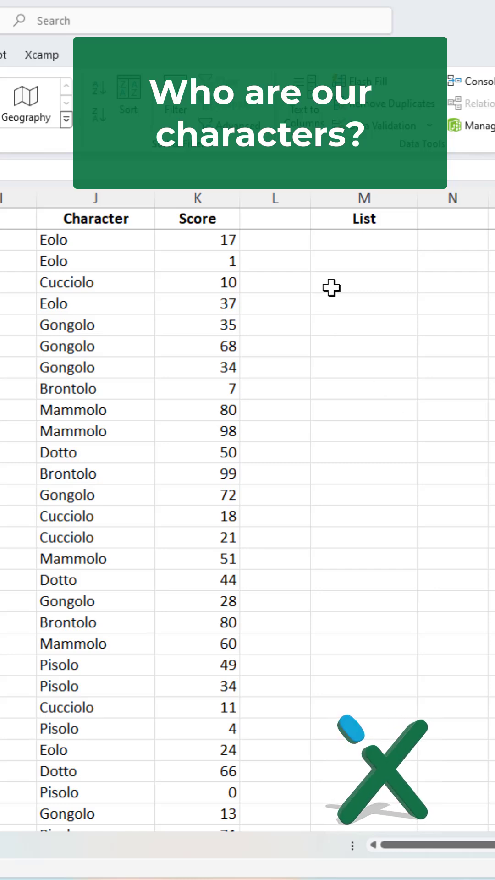
Step: Enter =UNIQUE(J2:J476) in M2 so the unique character names spill down the List column
left_click(363, 241)
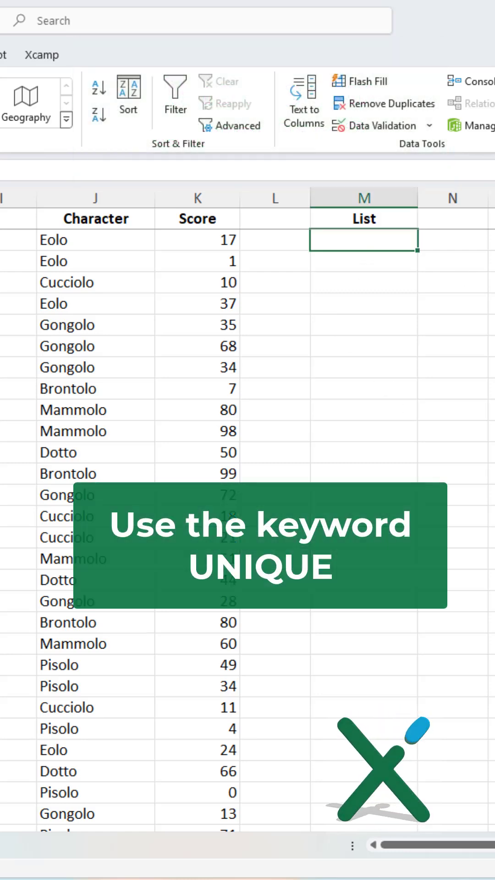
type("=unique")
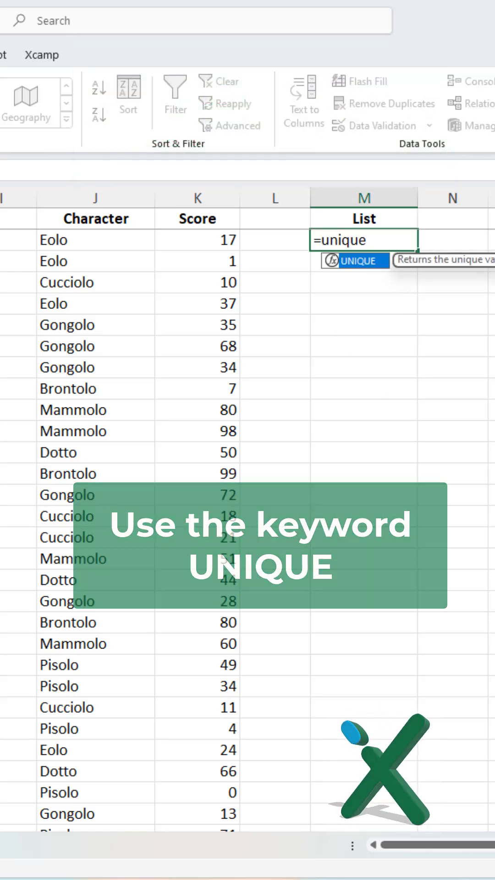
key("Tab")
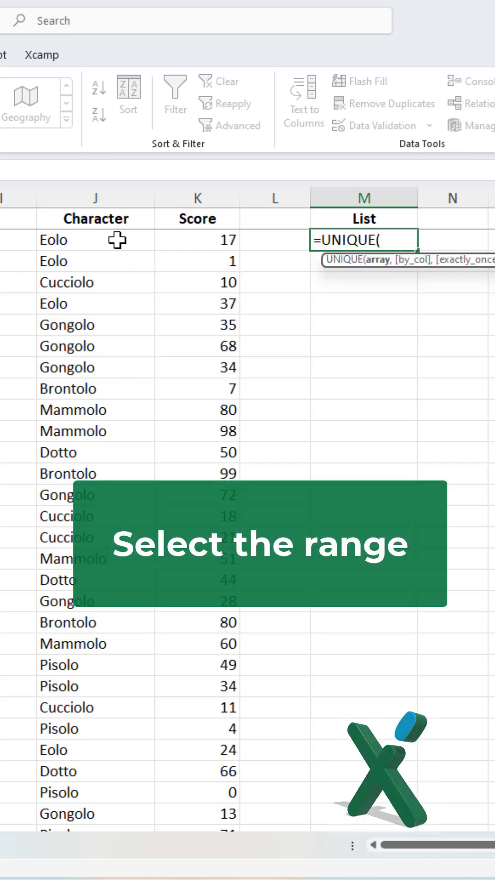
key("ctrl+shift+Down")
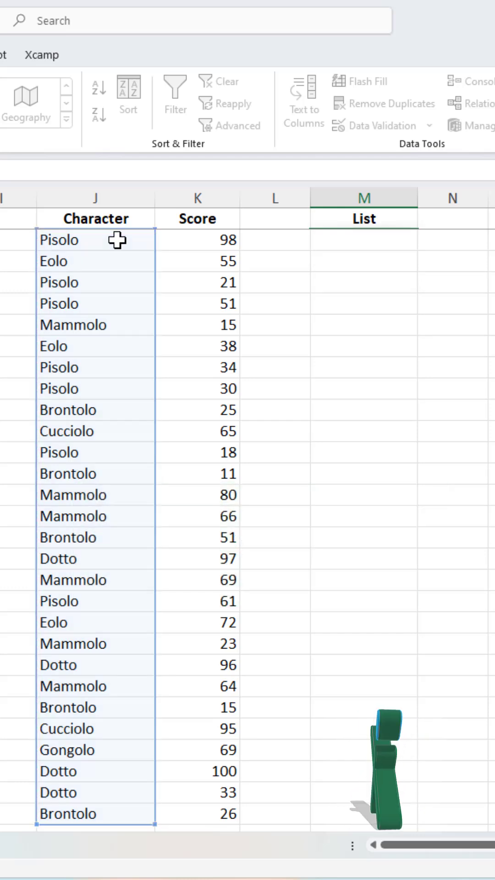
key("Return")
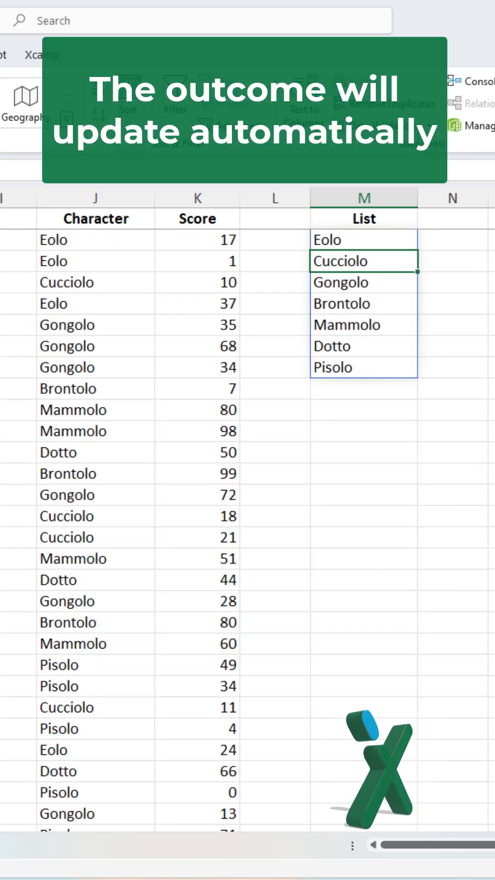
Step: Replace the Gongolo entry in J6 with Snon White, which joins the spilled list
left_click(108, 323)
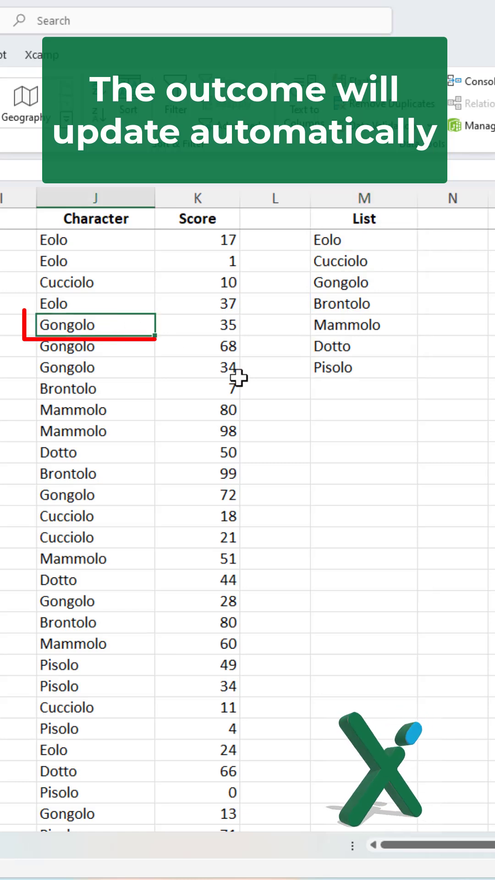
type("Snon White")
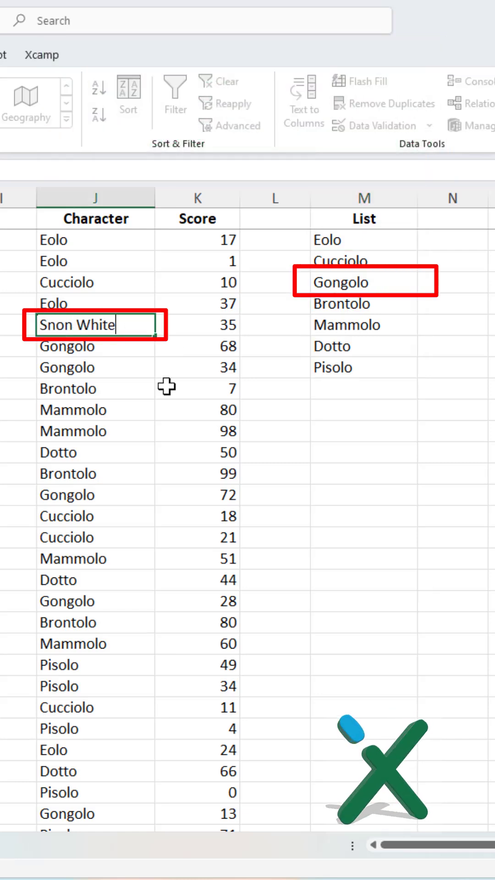
key("Return")
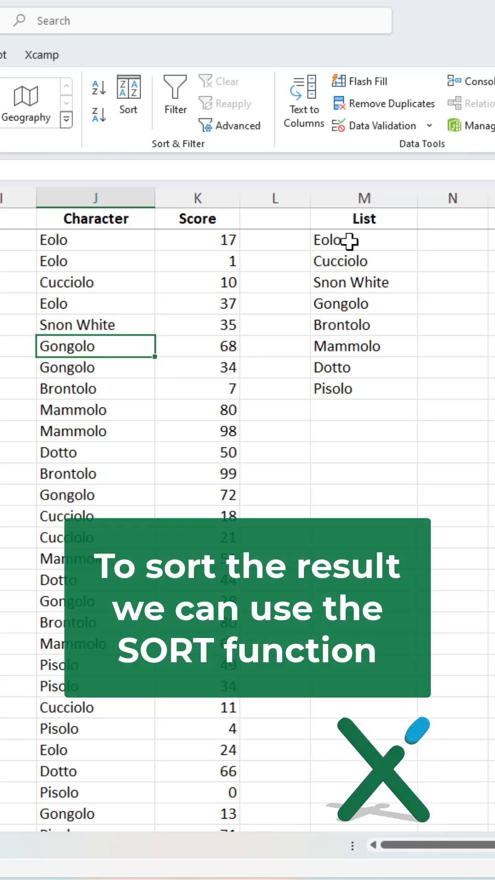
Step: Wrap M2's formula as =SORT(UNIQUE(J2:J476)) so the names list alphabetically, Brontolo to Snon White
left_click(351, 241)
double_click(341, 240)
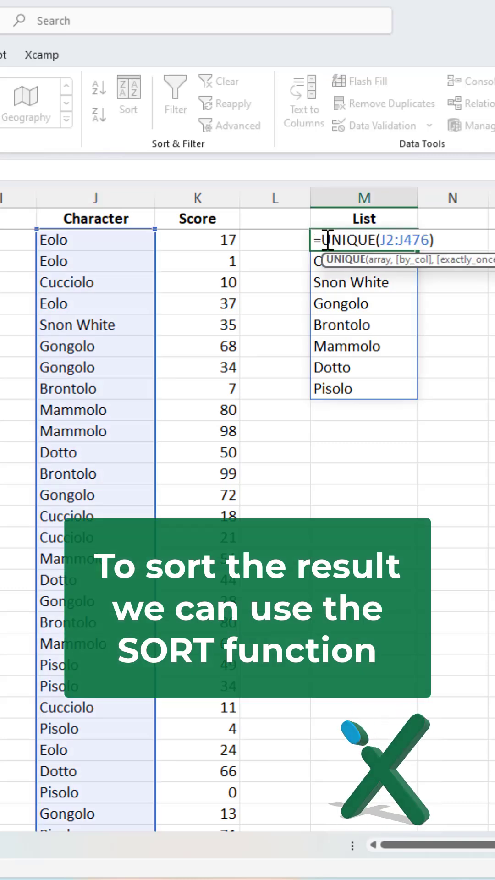
type("SORT(")
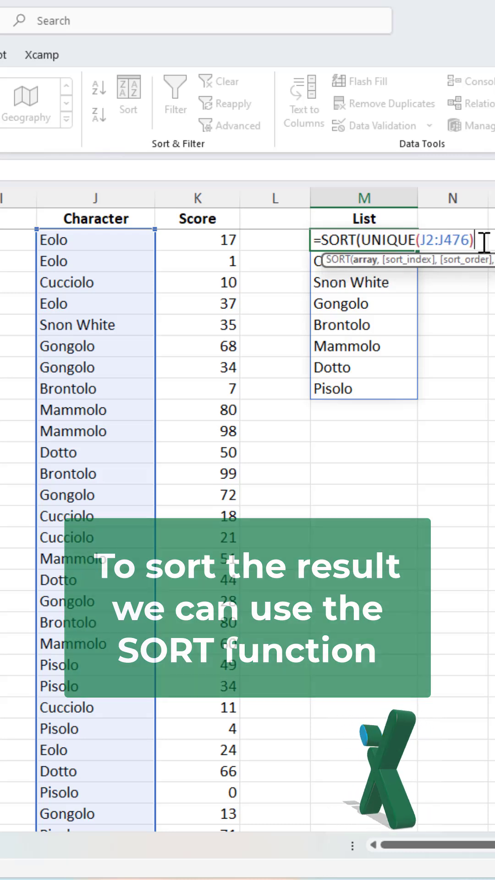
type(")")
key("Return")
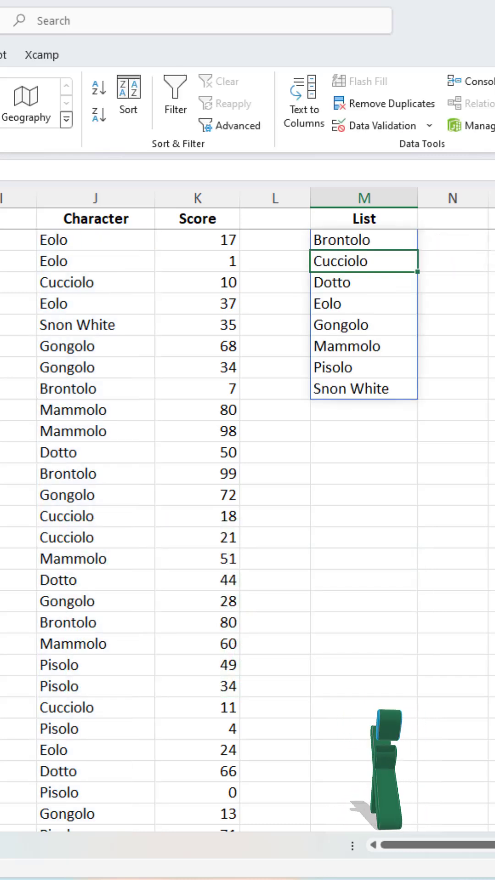